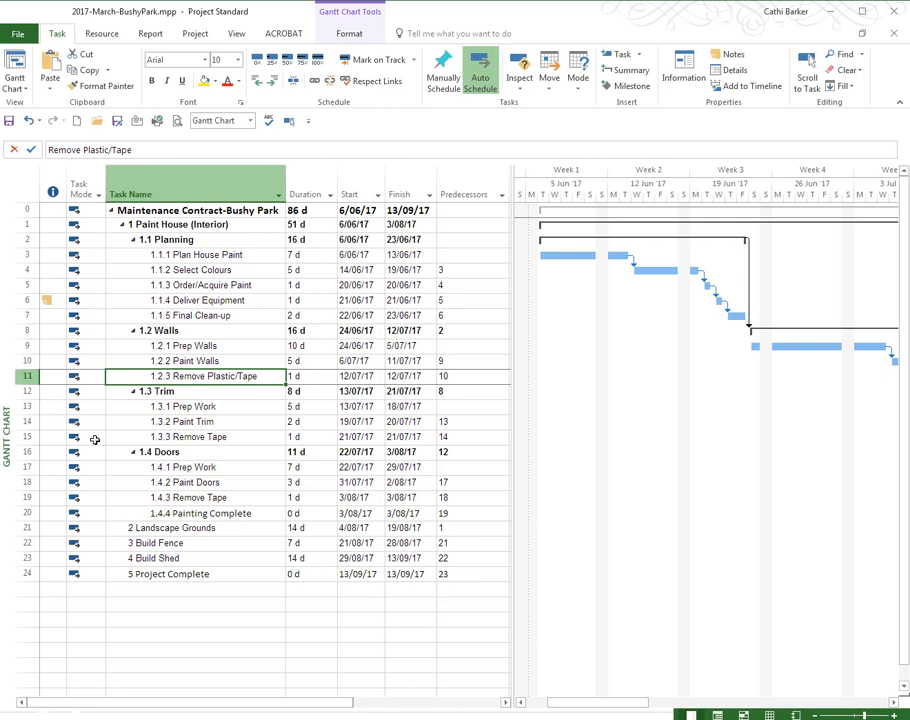
Step: Change the Paint Doors predecessor to 17SS, linking it start-to-start with the Doors Prep Work task
{"action": "left_click", "coordinate": [184, 467]}
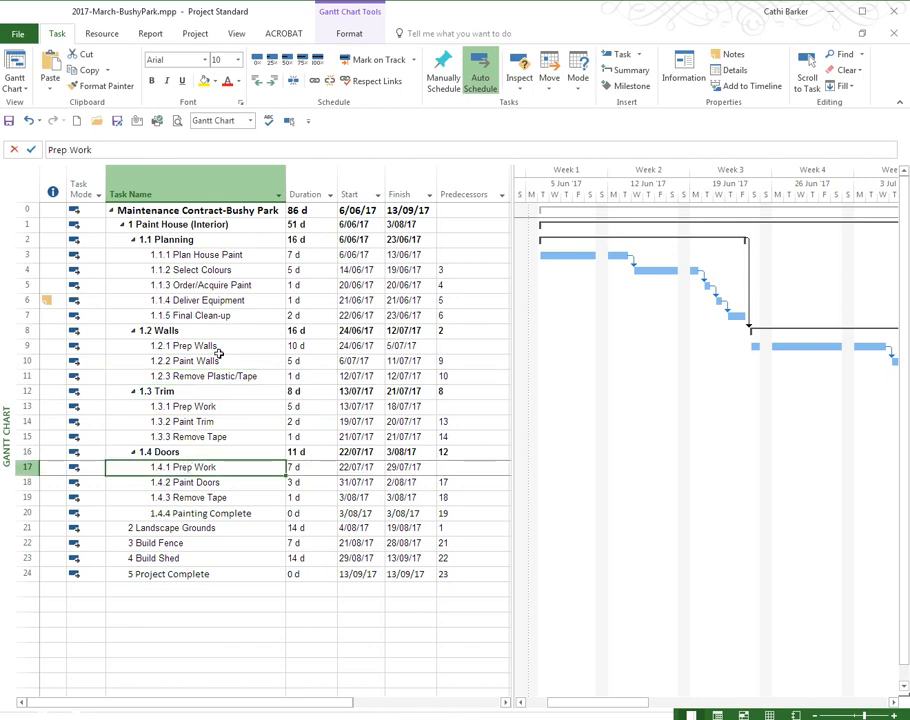
{"action": "left_click", "coordinate": [288, 121]}
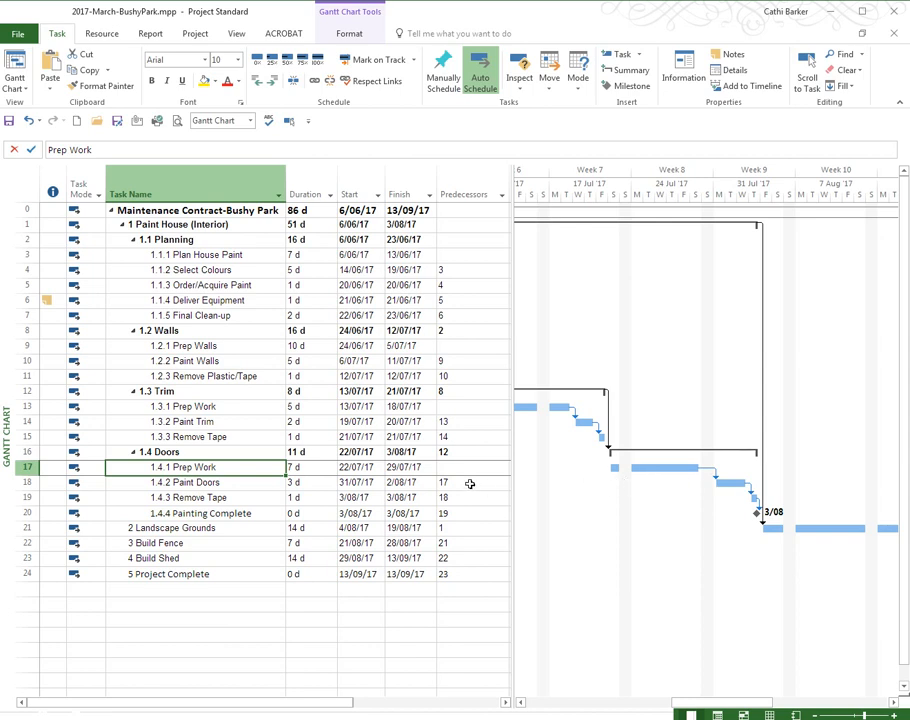
{"action": "left_click", "coordinate": [246, 482]}
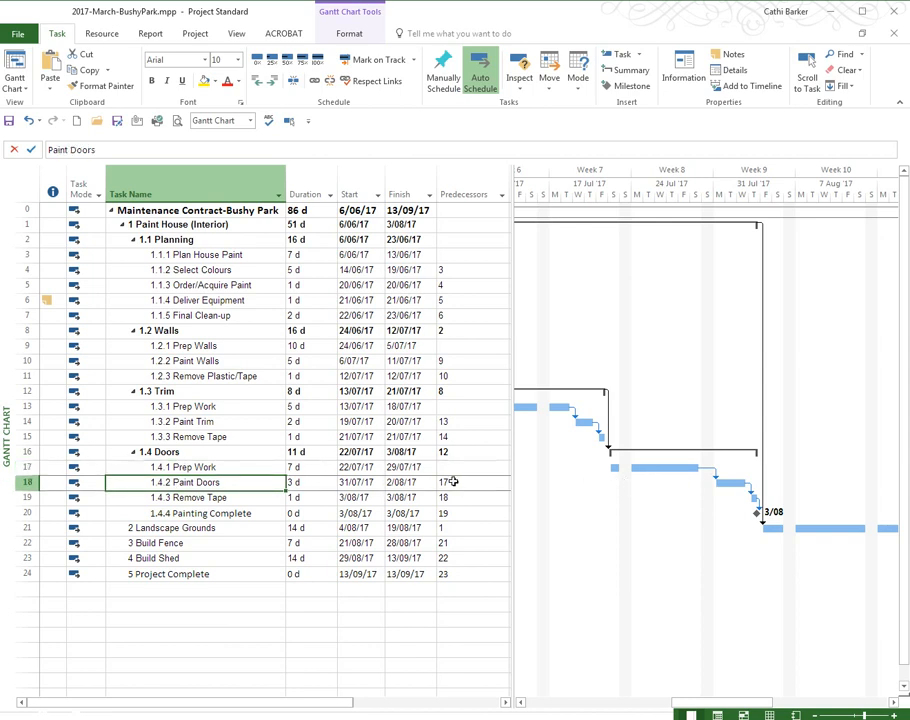
{"action": "left_click", "coordinate": [477, 483]}
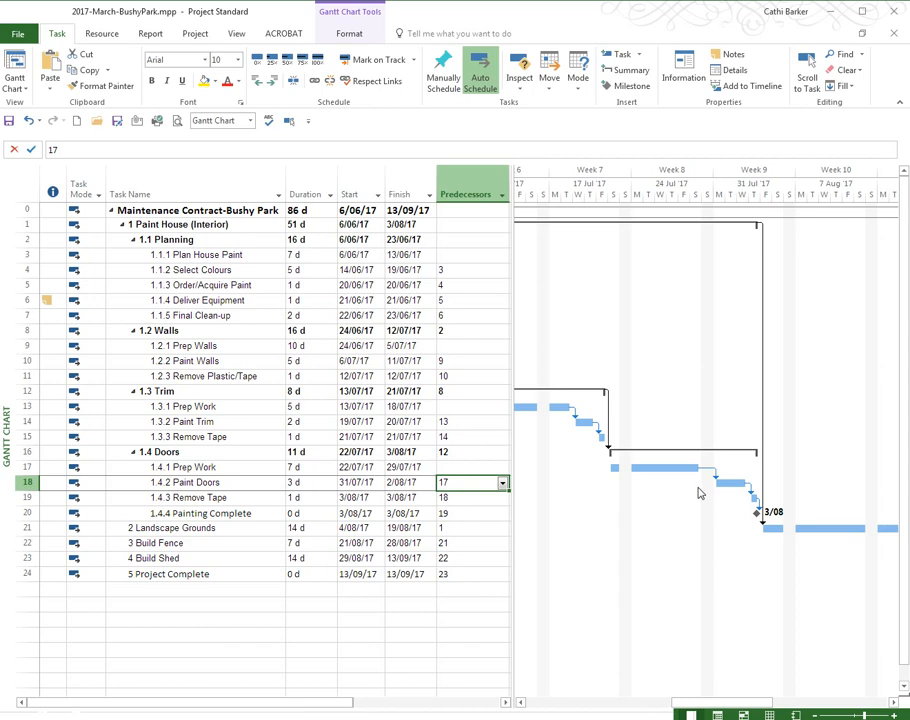
{"action": "left_click", "coordinate": [479, 486]}
{"action": "key", "text": "End"}
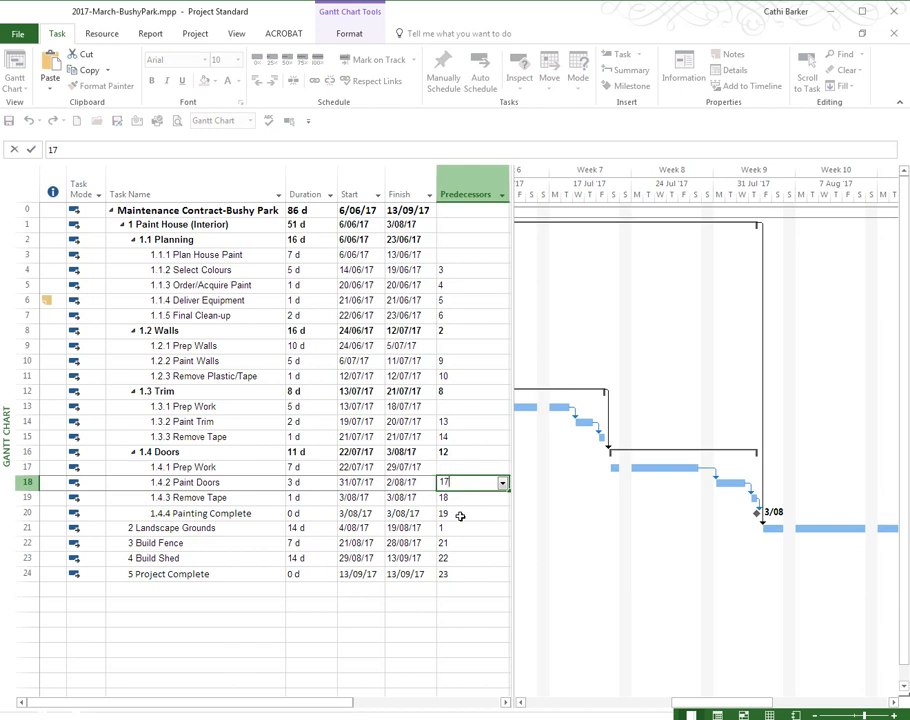
{"action": "type", "text": "ss"}
{"action": "key", "text": "Return"}
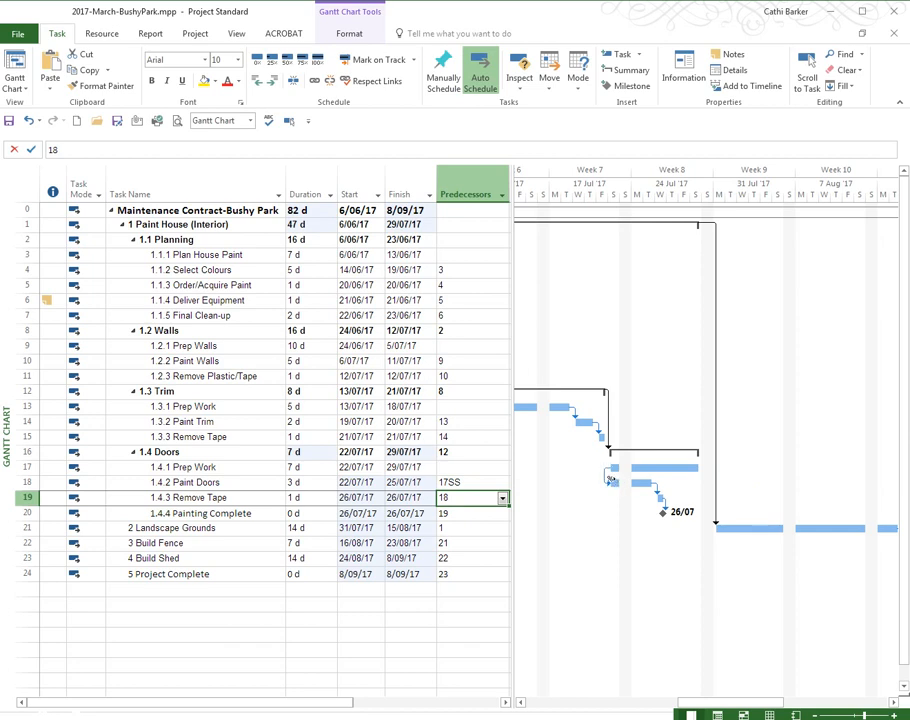
Step: Remove the SS link type from the Paint Doors predecessor, leaving it as 17
{"action": "left_click", "coordinate": [478, 482]}
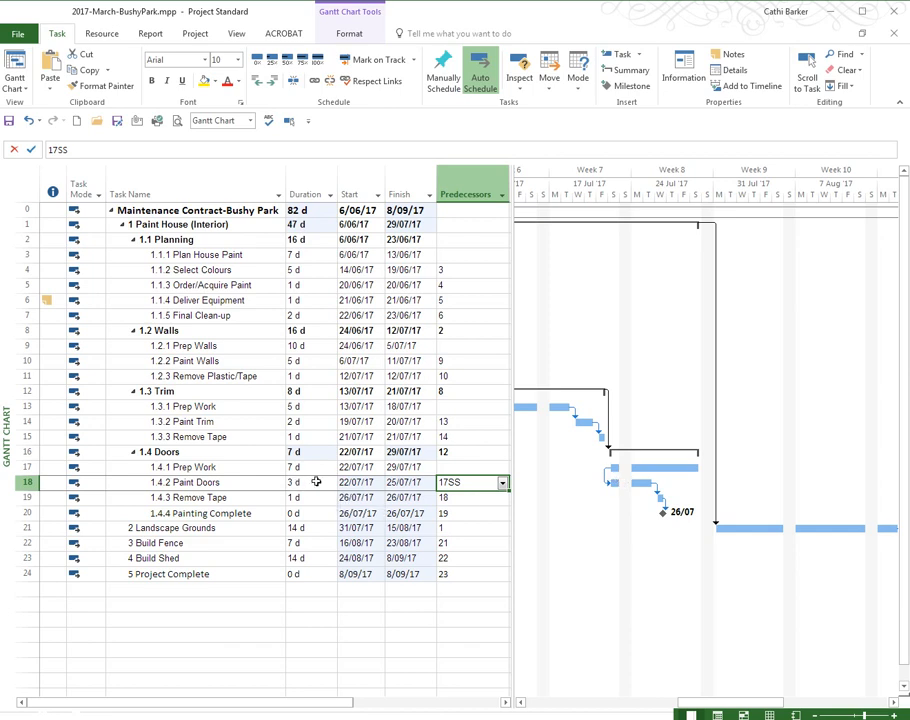
{"action": "key", "text": "BackSpace"}
{"action": "key", "text": "BackSpace"}
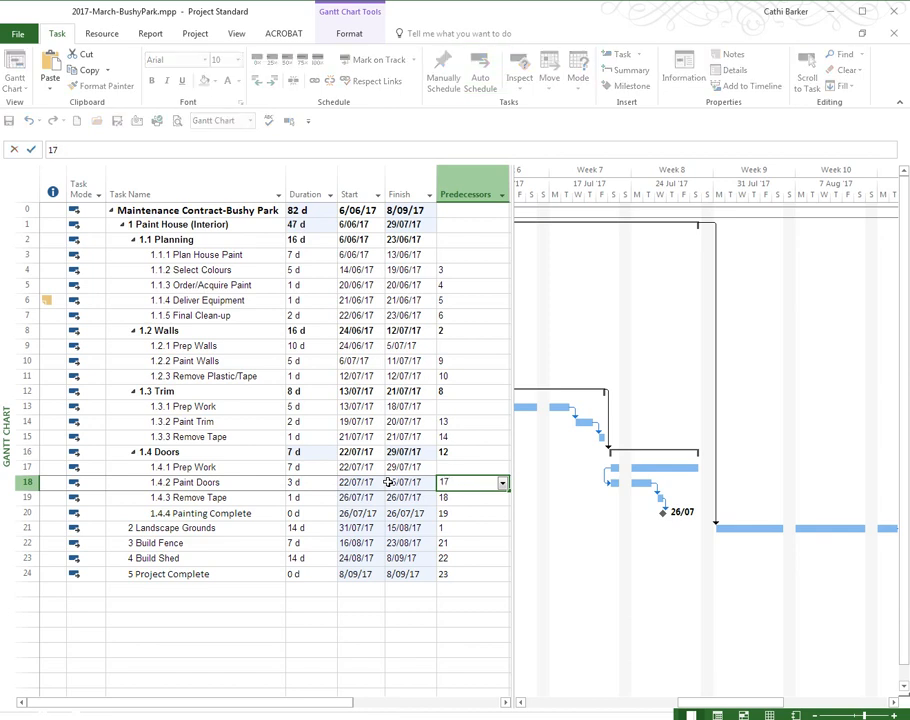
{"action": "key", "text": "Return"}
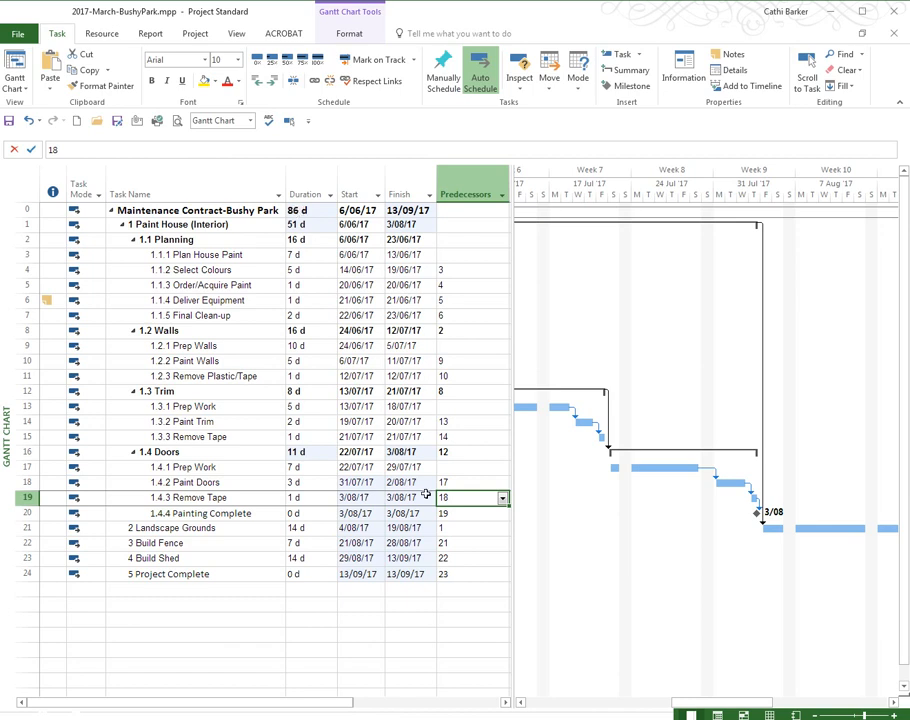
Step: Set the Paint Doors predecessor to the start-to-start link 17SS again
{"action": "left_click", "coordinate": [462, 483]}
{"action": "type", "text": "17ss"}
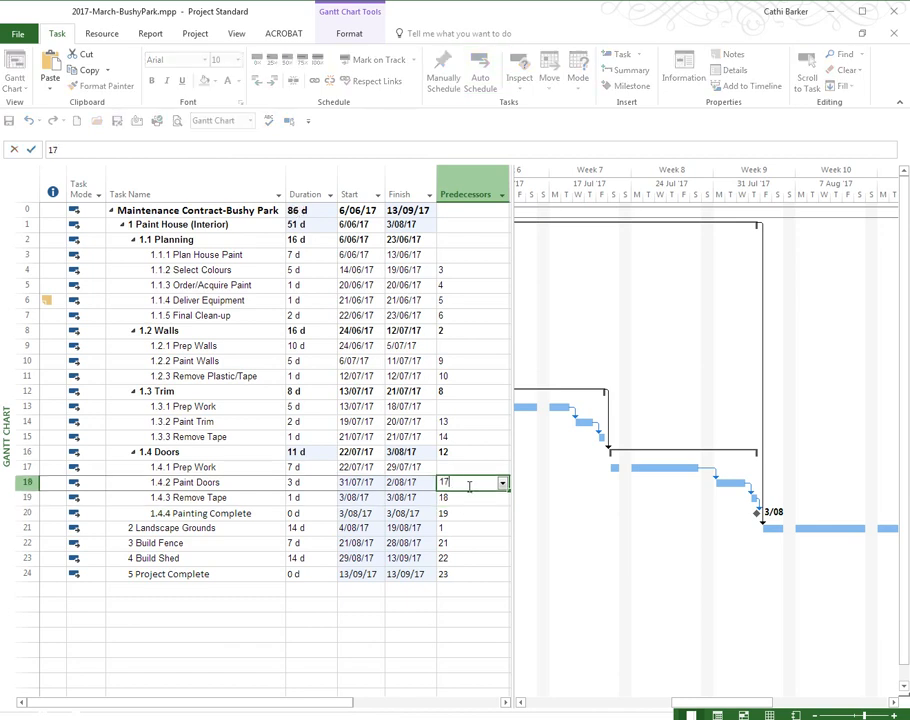
{"action": "key", "text": "Return"}
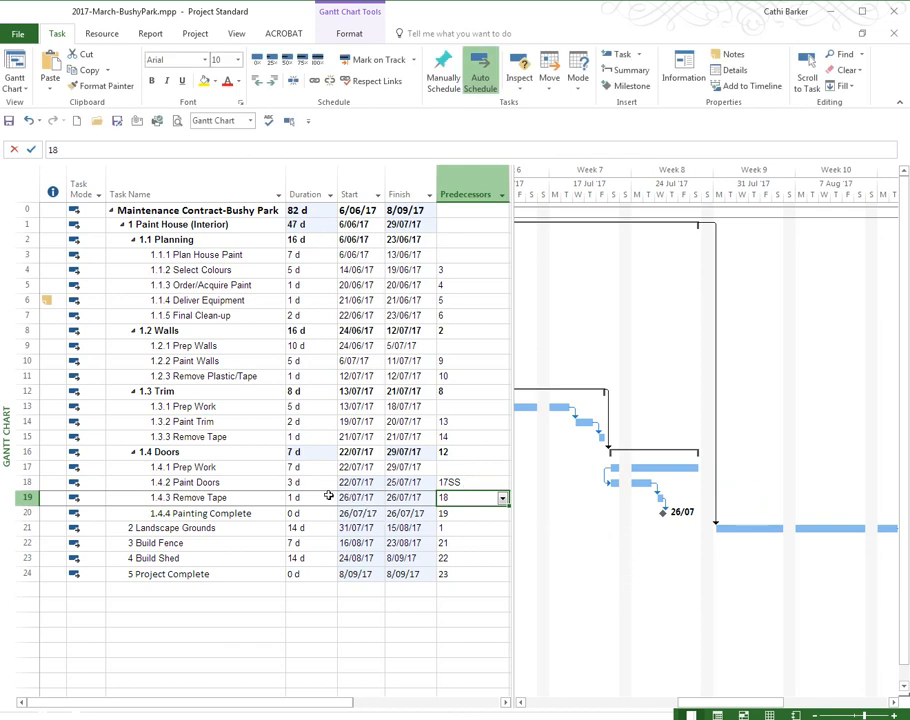
Step: Change the Paint Doors predecessor to the finish-to-finish link 17FF
{"action": "left_click", "coordinate": [466, 483]}
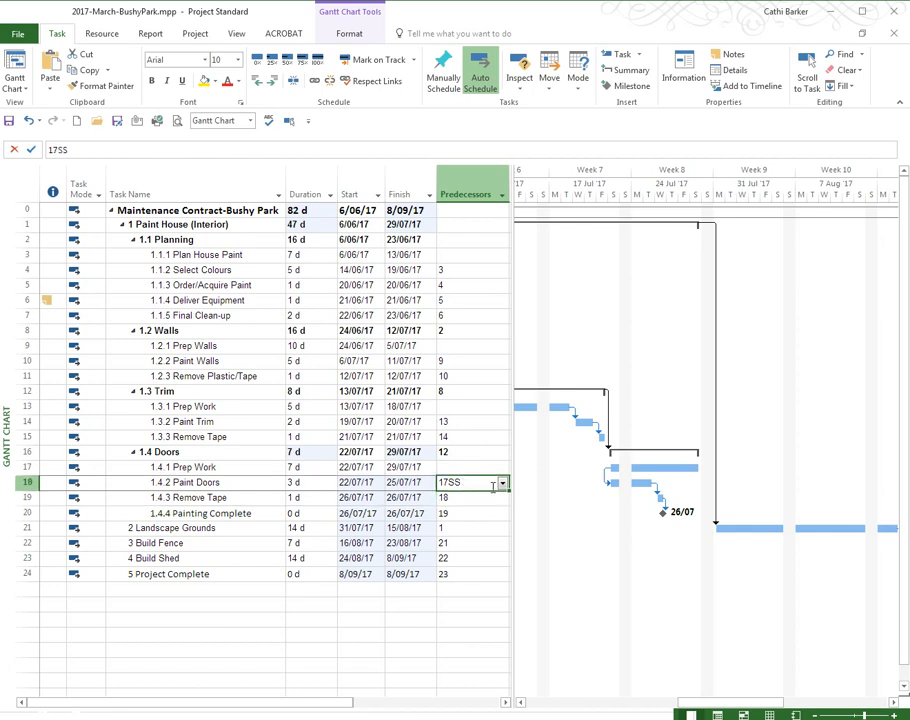
{"action": "key", "text": "BackSpace"}
{"action": "key", "text": "BackSpace"}
{"action": "type", "text": "f"}
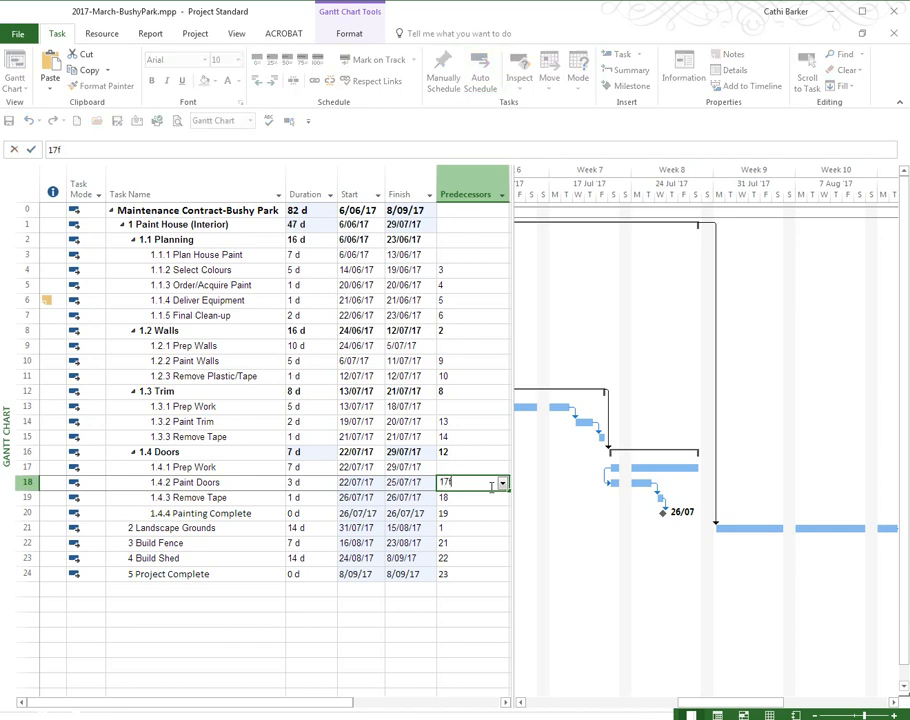
{"action": "type", "text": "f"}
{"action": "key", "text": "Return"}
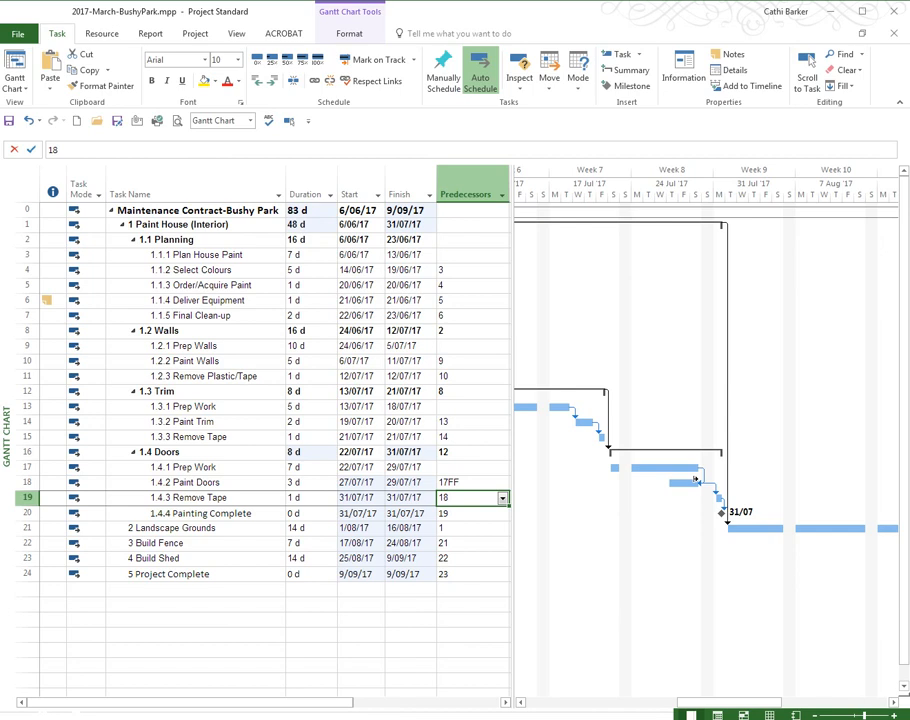
Step: Change the Paint Doors predecessor to the start-to-finish link 17SF
{"action": "key", "text": "Up"}
{"action": "type", "text": "17sf"}
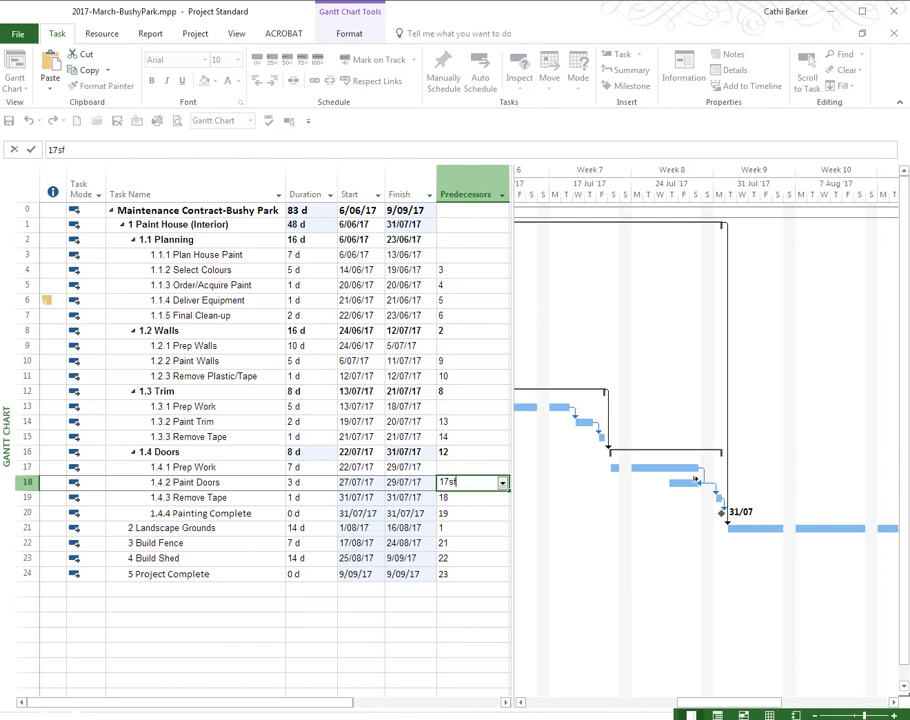
{"action": "key", "text": "Return"}
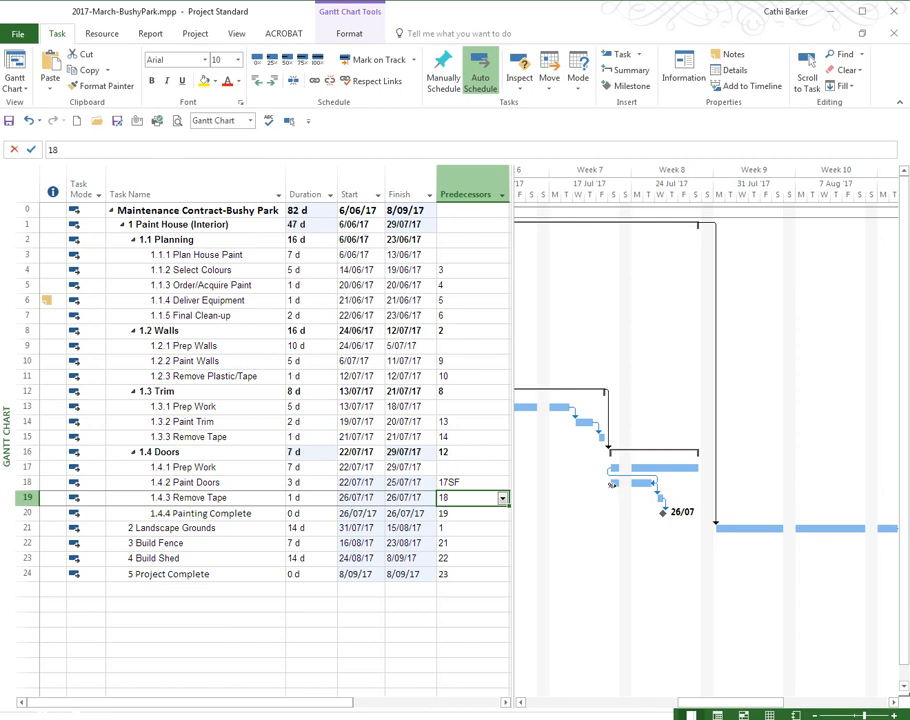
Step: Return the Paint Doors predecessor to a plain finish-to-start link with task 17
{"action": "key", "text": "Up"}
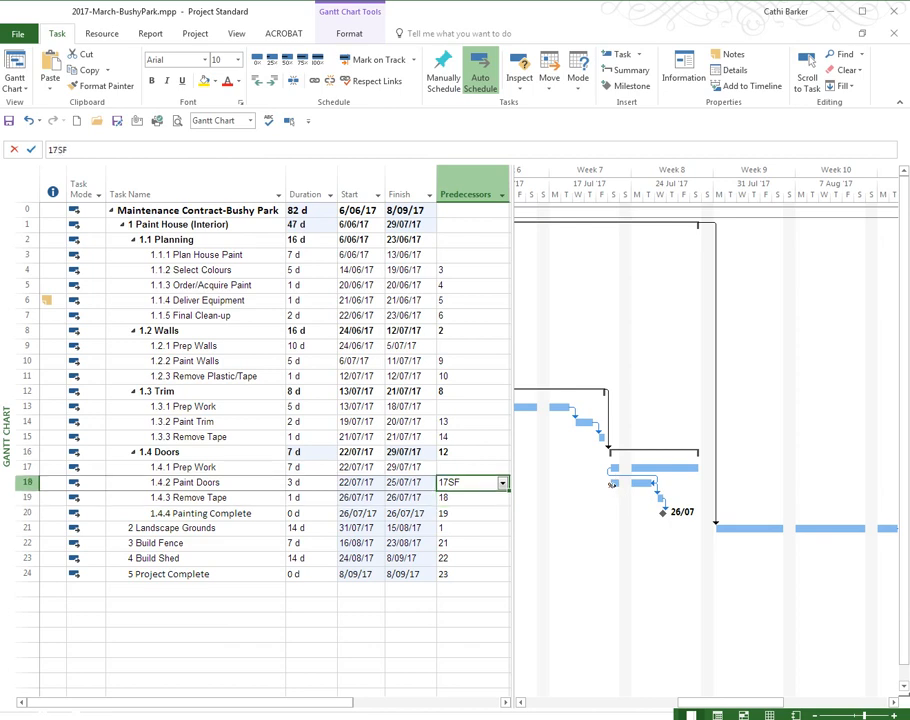
{"action": "key", "text": "BackSpace"}
{"action": "key", "text": "BackSpace"}
{"action": "key", "text": "Return"}
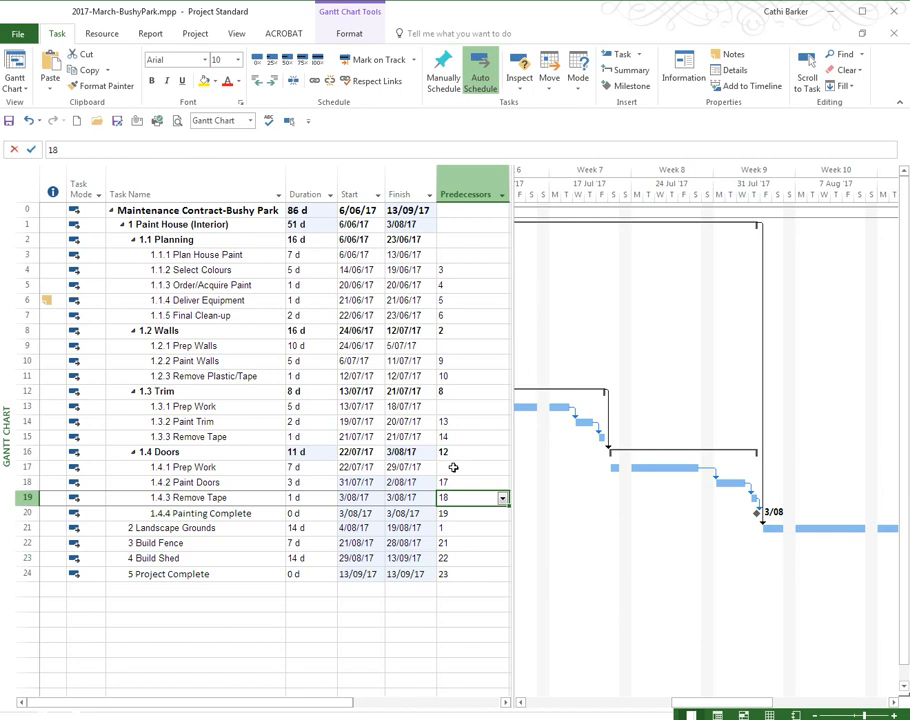
Step: Set the Trim summary task's predecessor to 8SS so it starts together with Walls
{"action": "left_click", "coordinate": [522, 704]}
{"action": "left_click", "coordinate": [522, 704]}
{"action": "left_click", "coordinate": [522, 704]}
{"action": "left_click", "coordinate": [522, 704]}
{"action": "left_click", "coordinate": [522, 704]}
{"action": "left_click", "coordinate": [522, 704]}
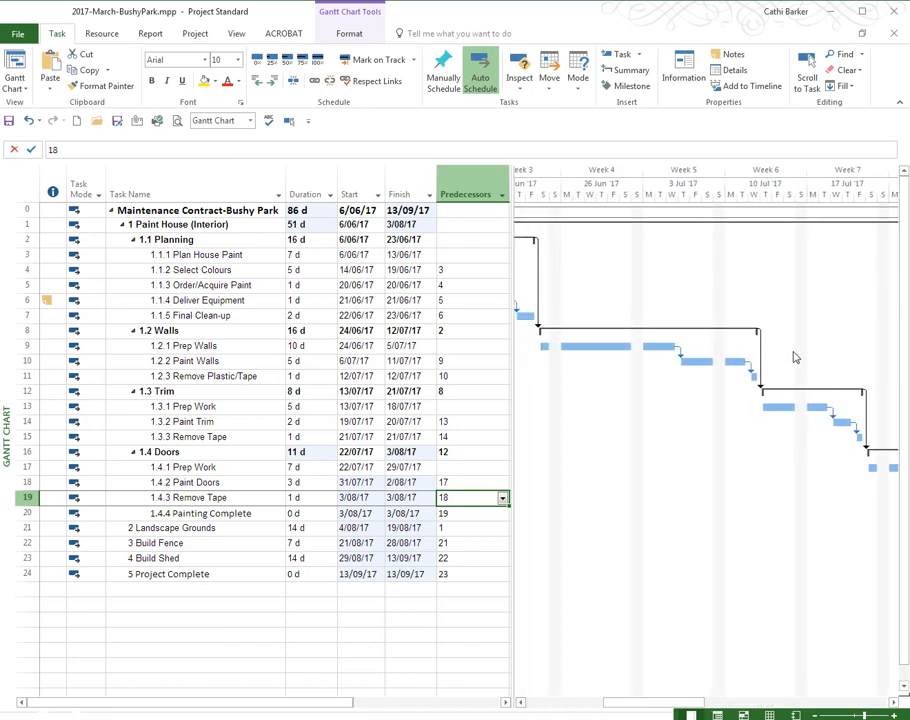
{"action": "left_click", "coordinate": [504, 395]}
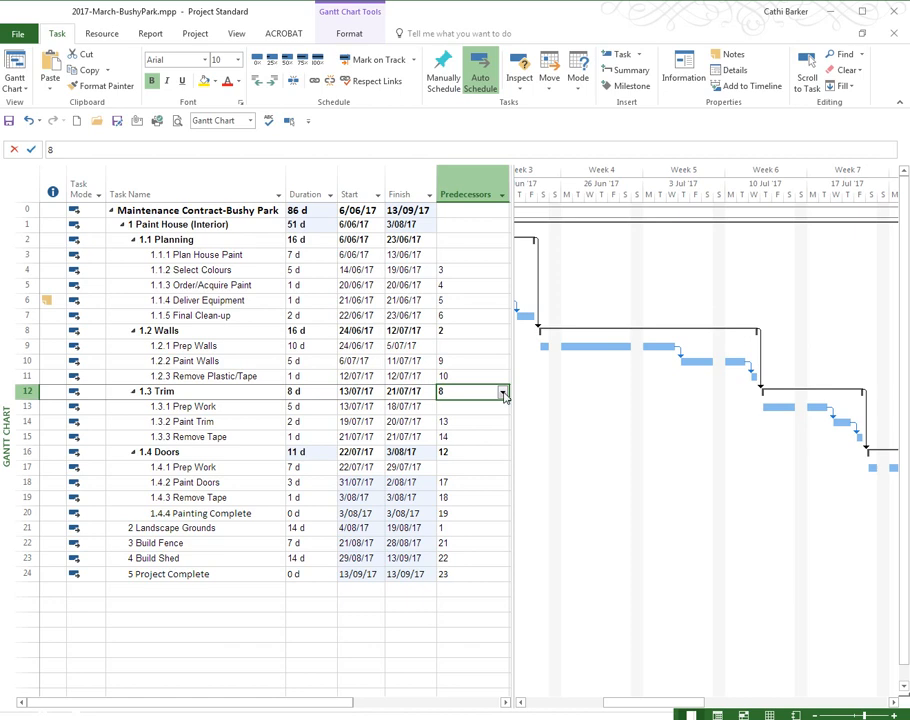
{"action": "type", "text": "SS"}
{"action": "key", "text": "Return"}
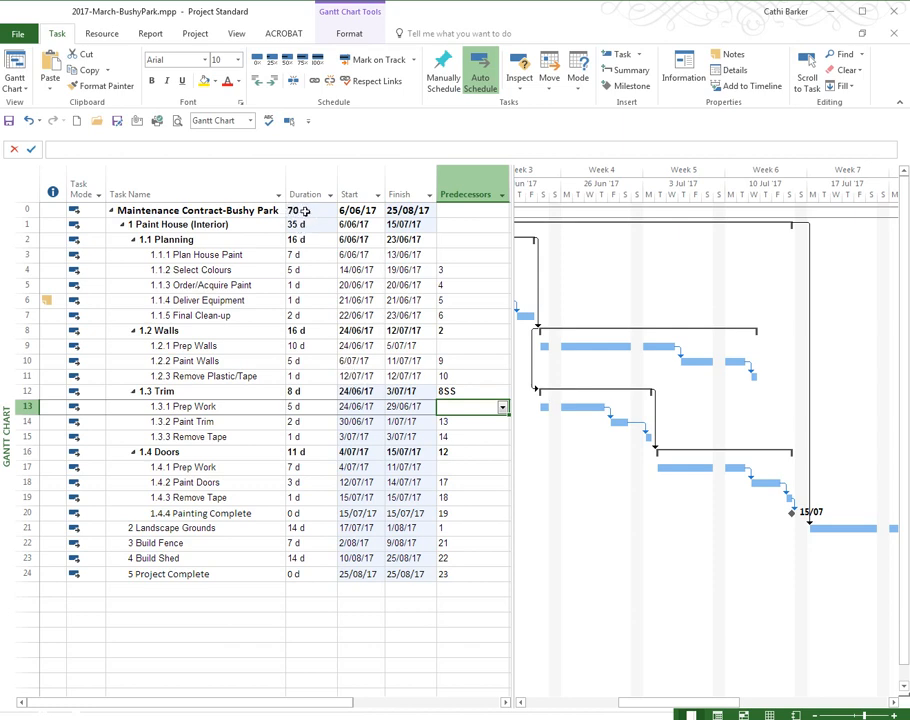
Step: Remove the SS link type from the Trim summary task's predecessor, leaving it as 8
{"action": "left_click", "coordinate": [478, 392]}
{"action": "key", "text": "BackSpace"}
{"action": "key", "text": "BackSpace"}
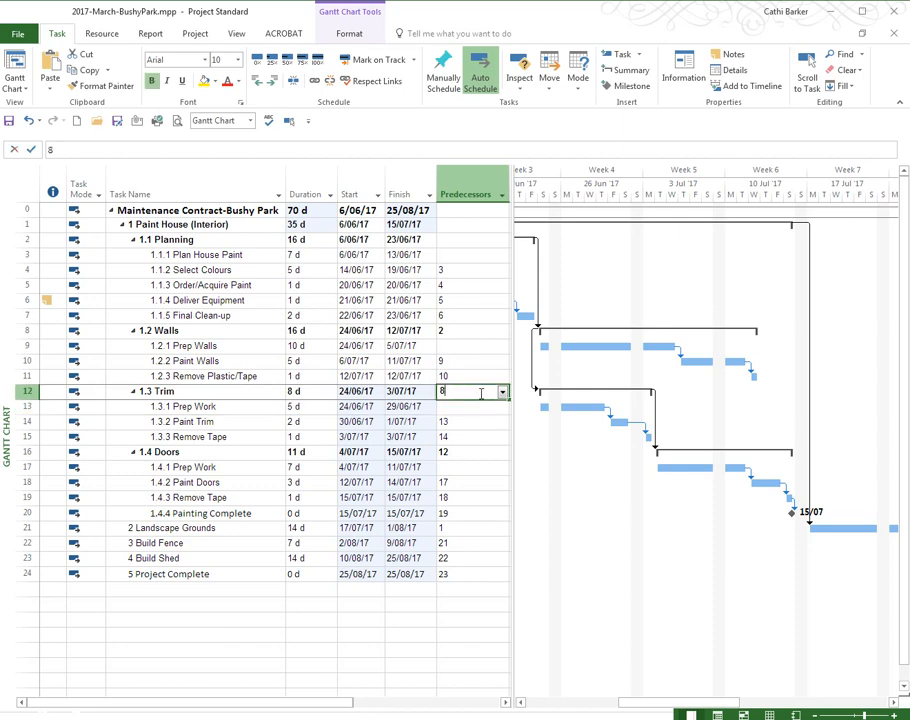
{"action": "key", "text": "Return"}
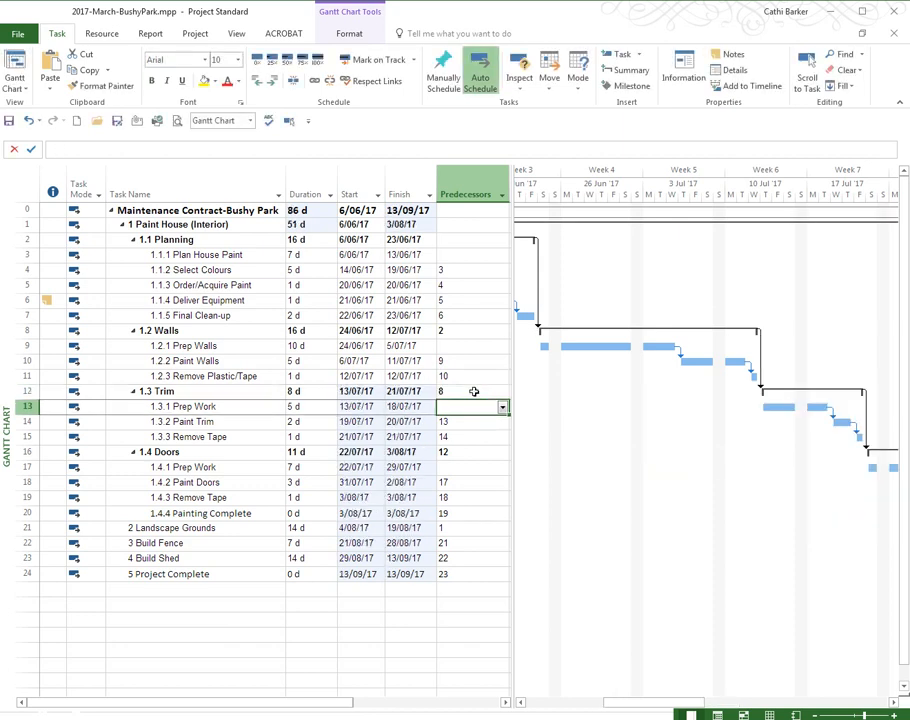
Step: Reapply the start-to-start link 8SS as the predecessor of the Trim summary task
{"action": "left_click", "coordinate": [477, 392]}
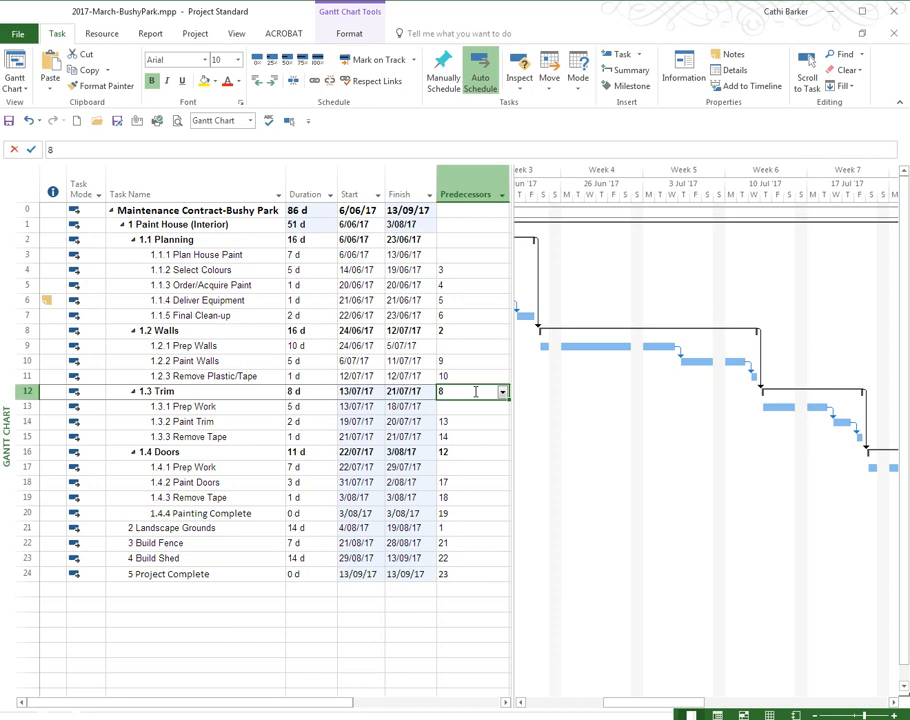
{"action": "type", "text": "ss"}
{"action": "key", "text": "Return"}
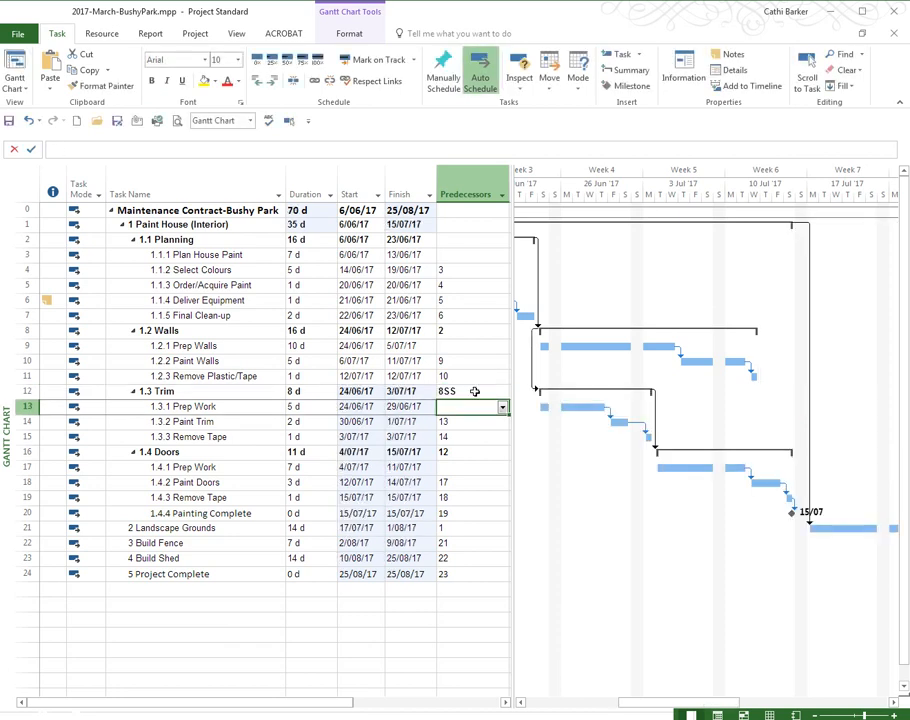
{"action": "left_click", "coordinate": [165, 331]}
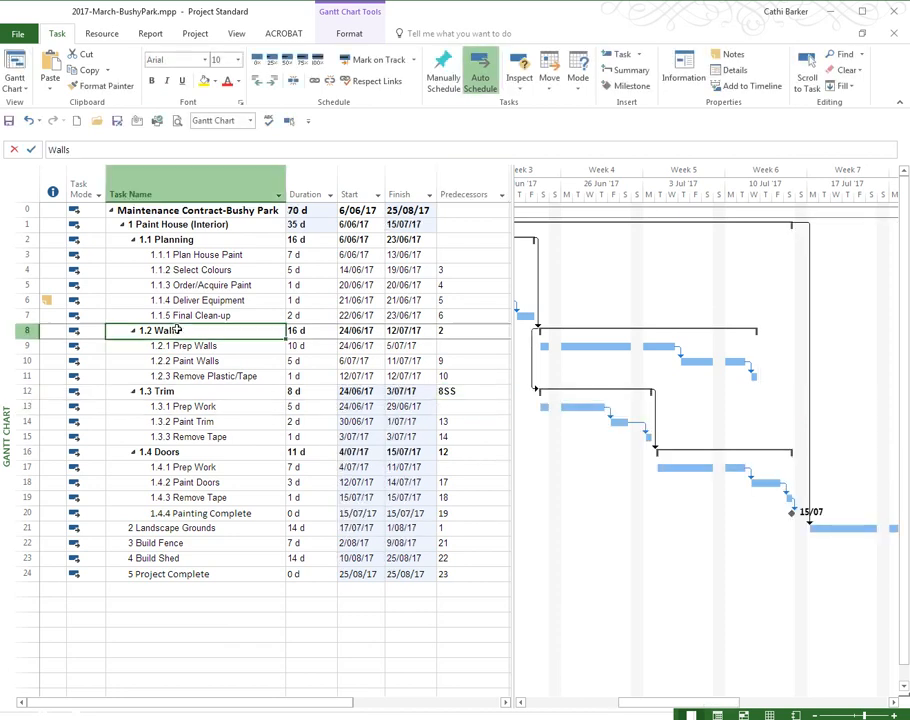
{"action": "left_click", "coordinate": [203, 391]}
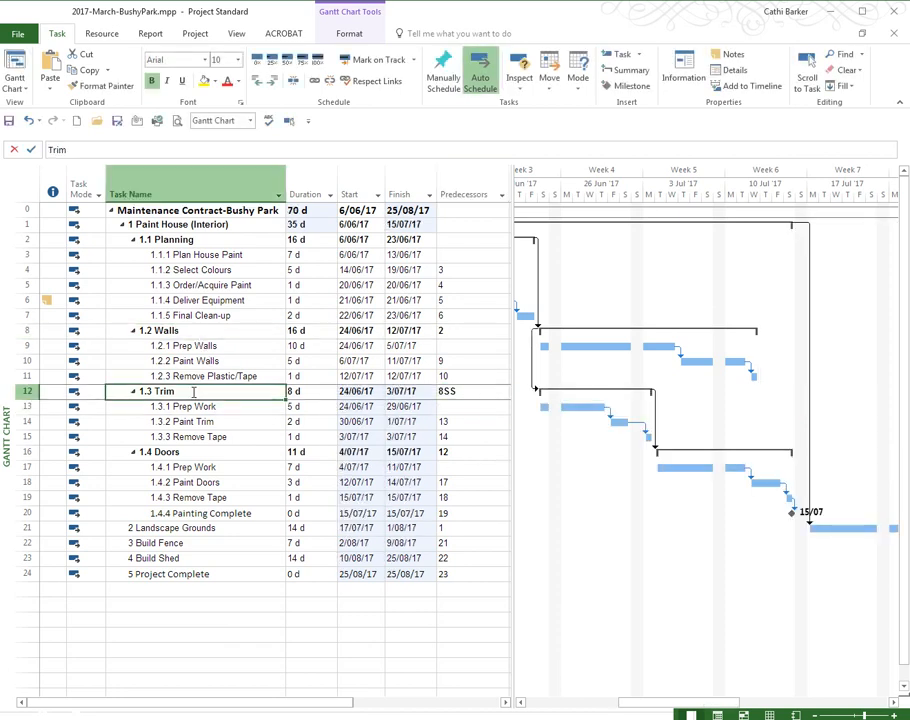
Step: Set the Doors summary task's predecessor to 12SS so it starts together with Trim
{"action": "left_click", "coordinate": [453, 454]}
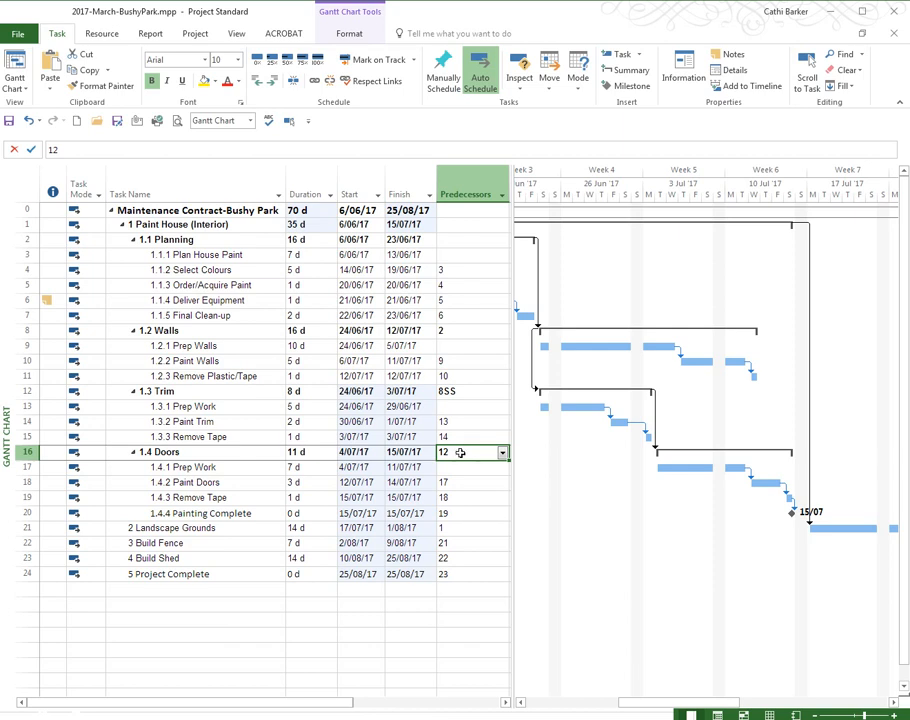
{"action": "type", "text": "ss"}
{"action": "key", "text": "Return"}
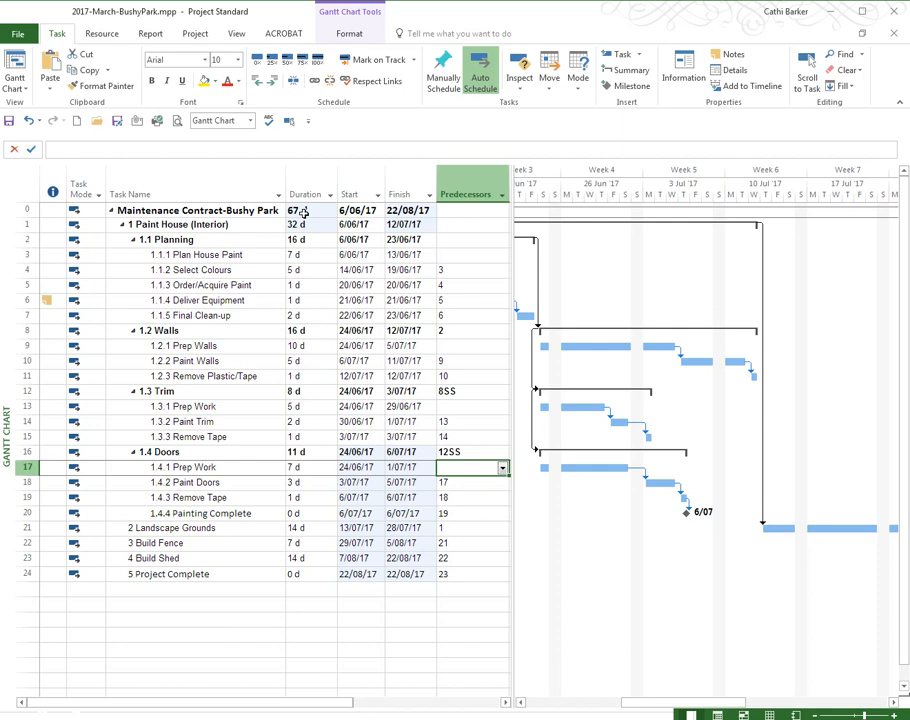
Step: Delete the Painting Complete milestone from the end of the Doors section
{"action": "left_click", "coordinate": [474, 558]}
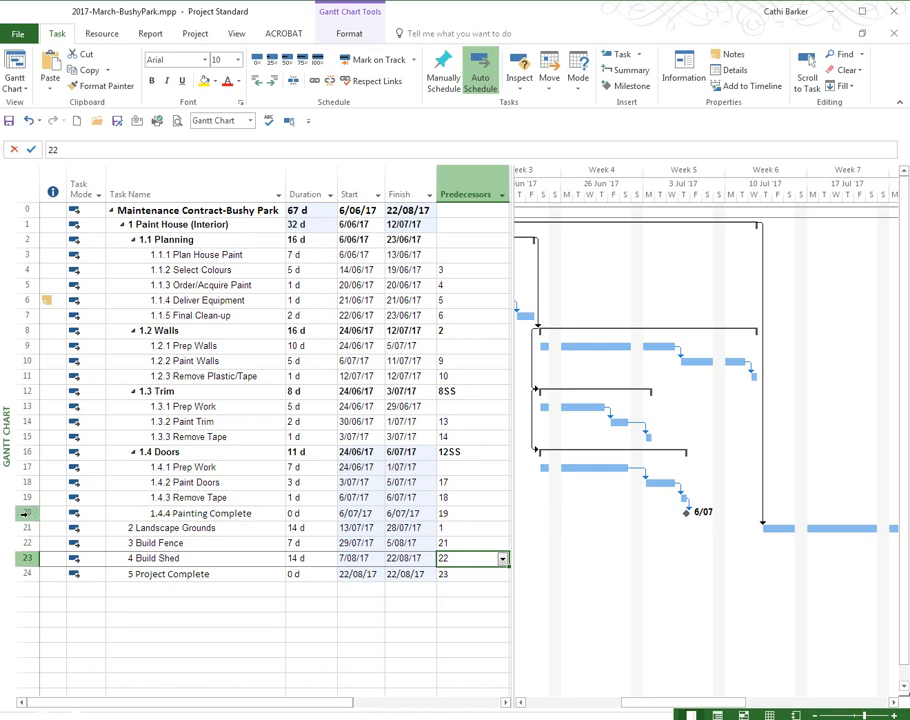
{"action": "left_click", "coordinate": [25, 513]}
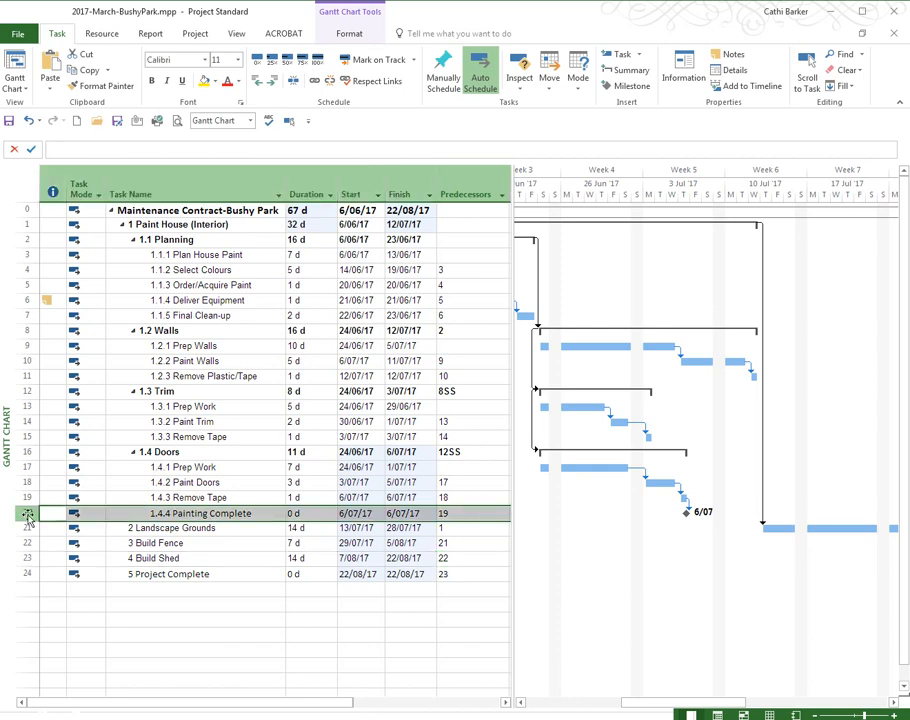
{"action": "key", "text": "Delete"}
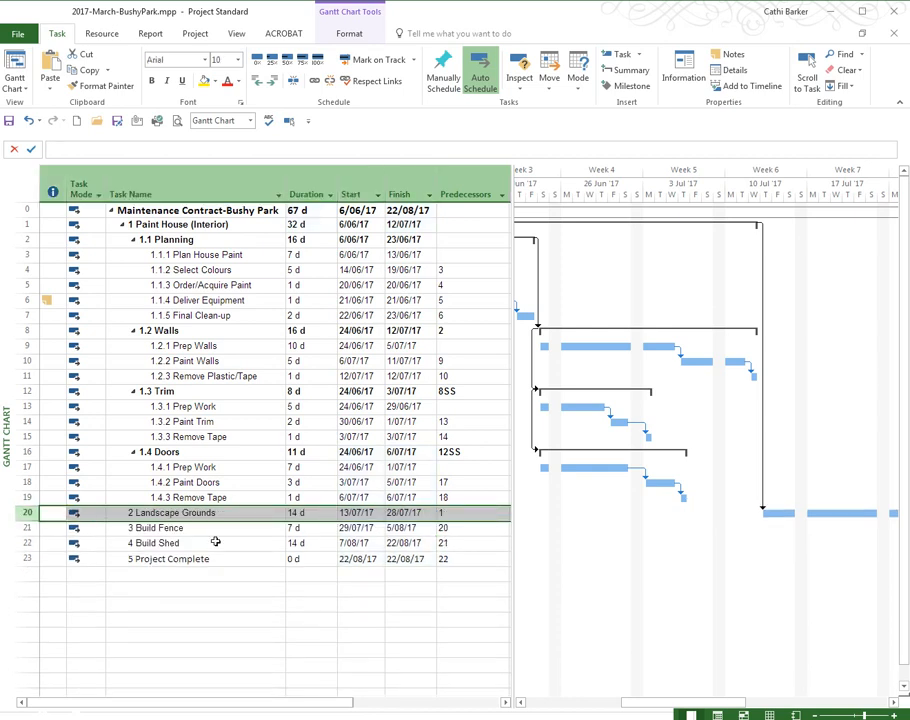
Step: Set the Build Shed predecessor to 21SS so it starts with Build Fence, and bring its bar into view in the Gantt chart
{"action": "left_click", "coordinate": [470, 544]}
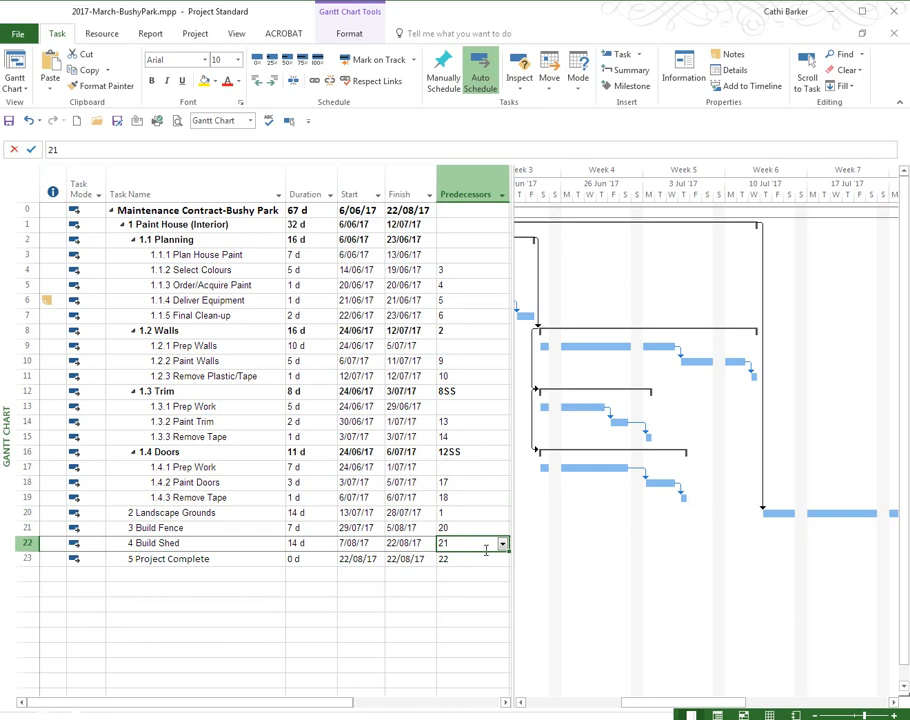
{"action": "left_click", "coordinate": [483, 551]}
{"action": "key", "text": "End"}
{"action": "type", "text": "SS"}
{"action": "key", "text": "Return"}
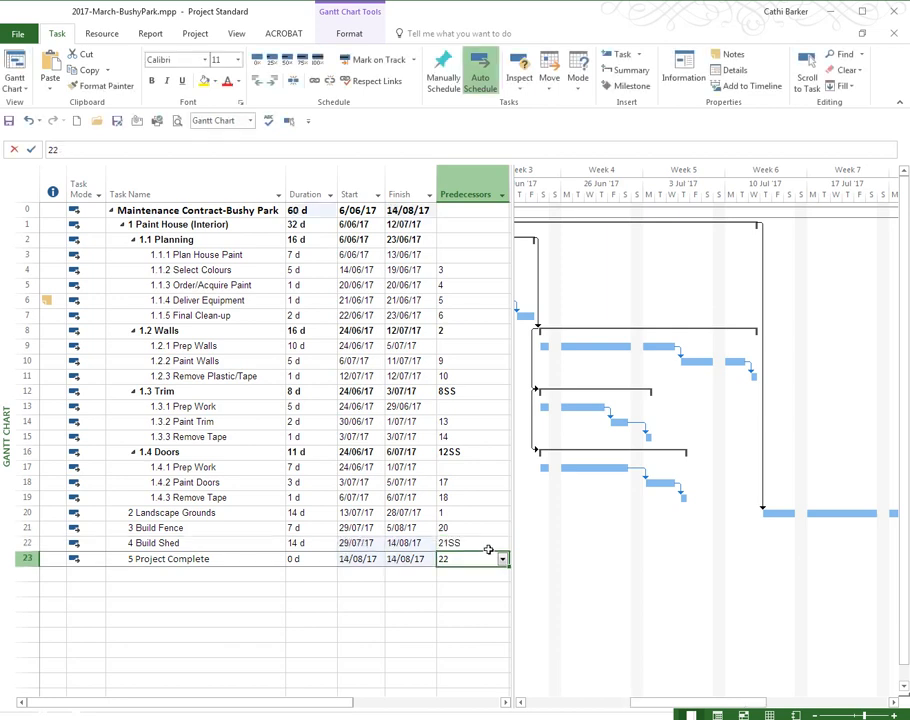
{"action": "key", "text": "Up"}
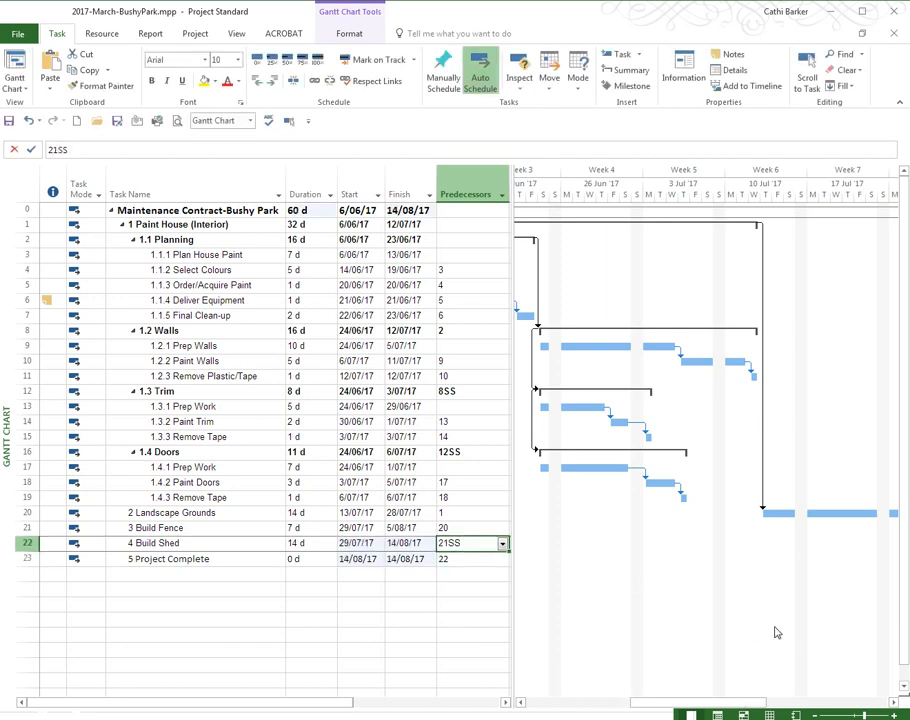
{"action": "left_click", "coordinate": [288, 122]}
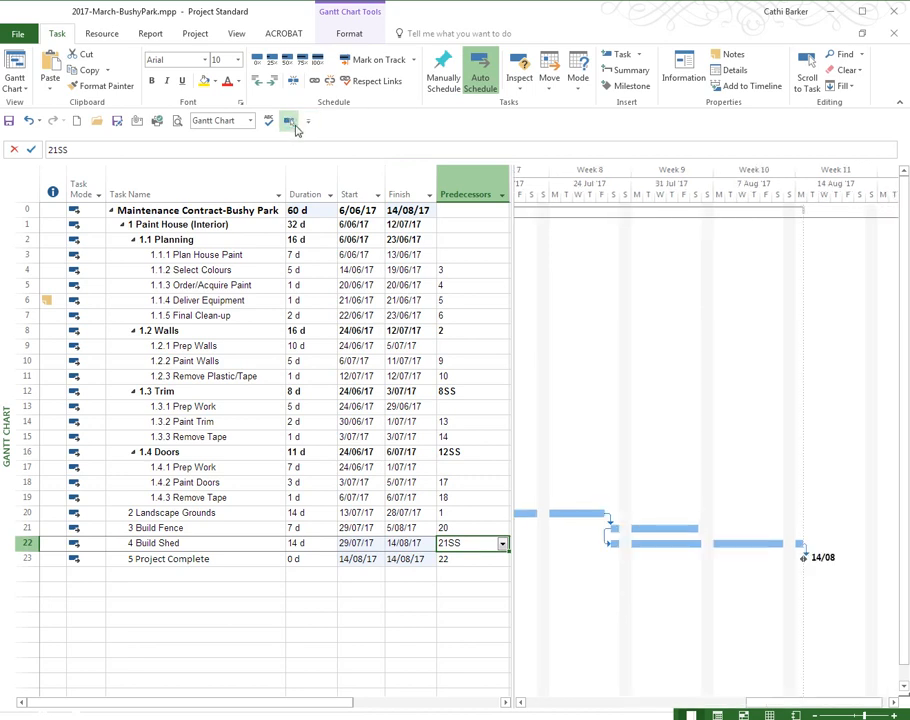